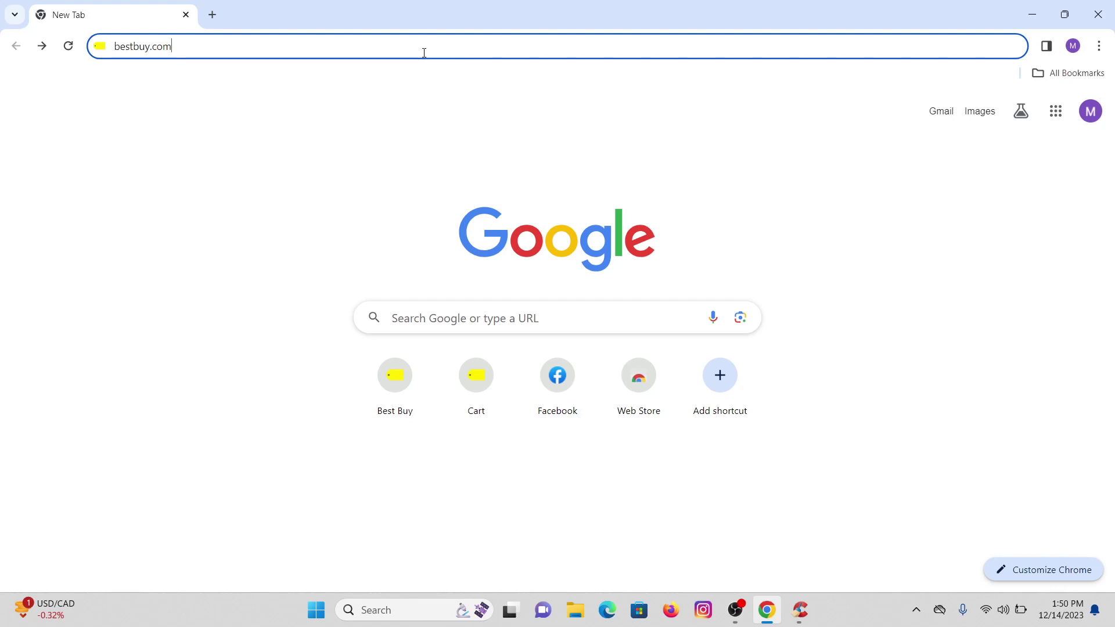
- Load the Best Buy home page from bestbuy.com
key(Return)
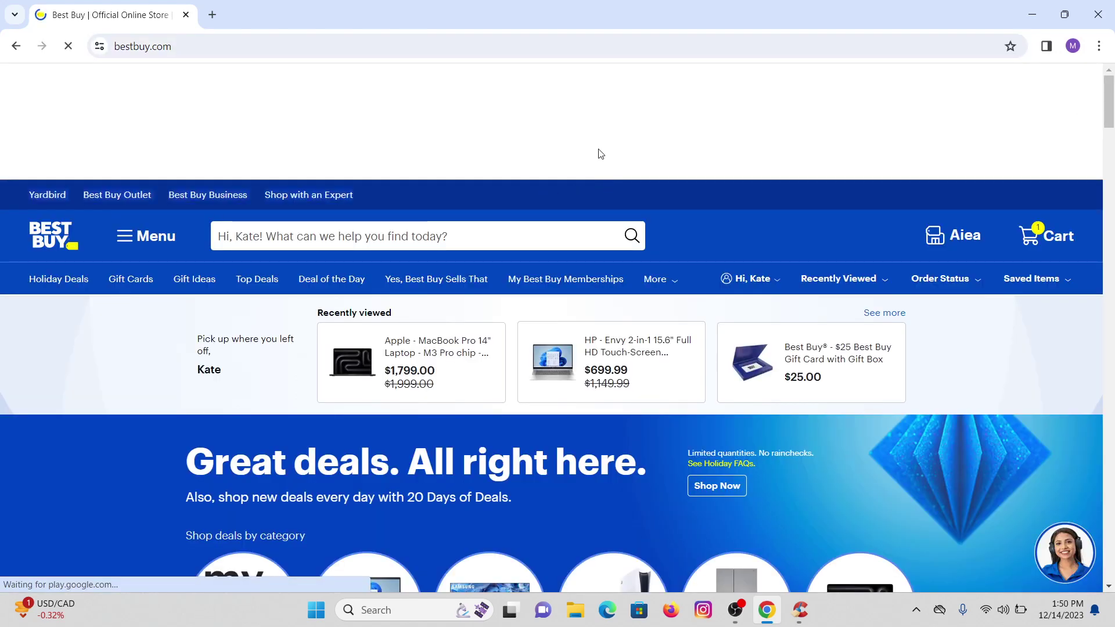
- Scroll the home page down to the Shop deals by category circles, including Laptops & Computers
scroll(697, 218, down, 3)
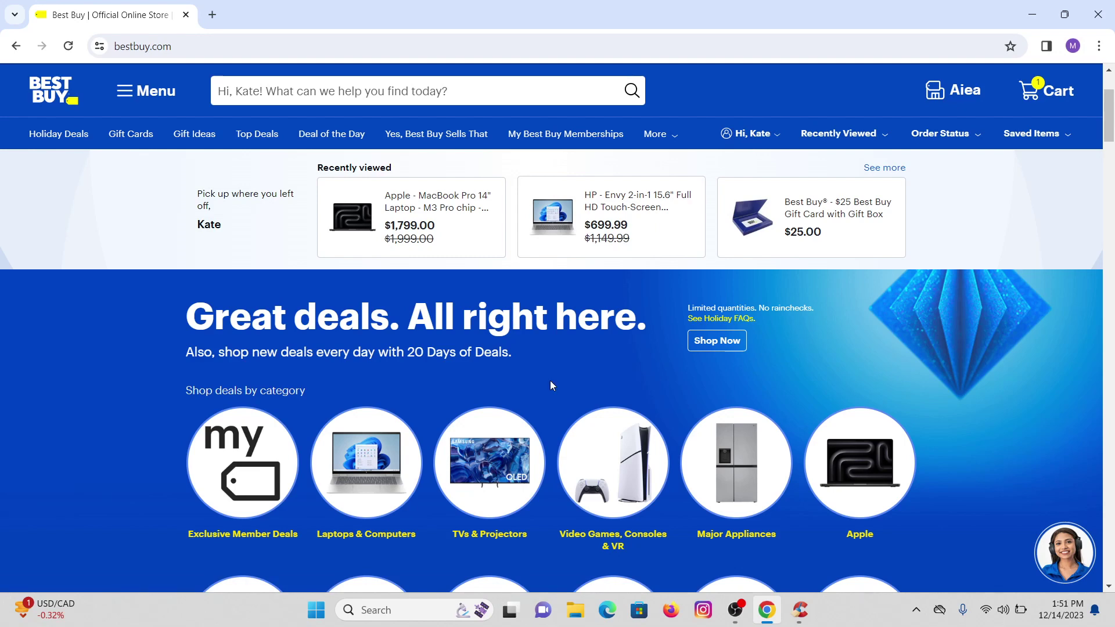
scroll(549, 381, down, 3)
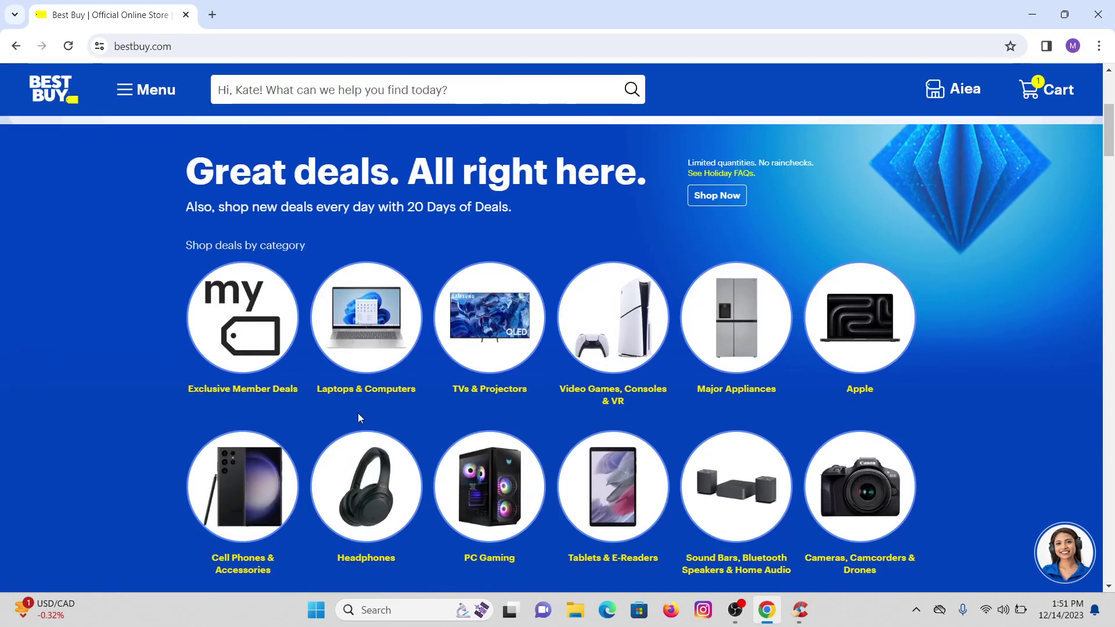
scroll(372, 400, up, 5)
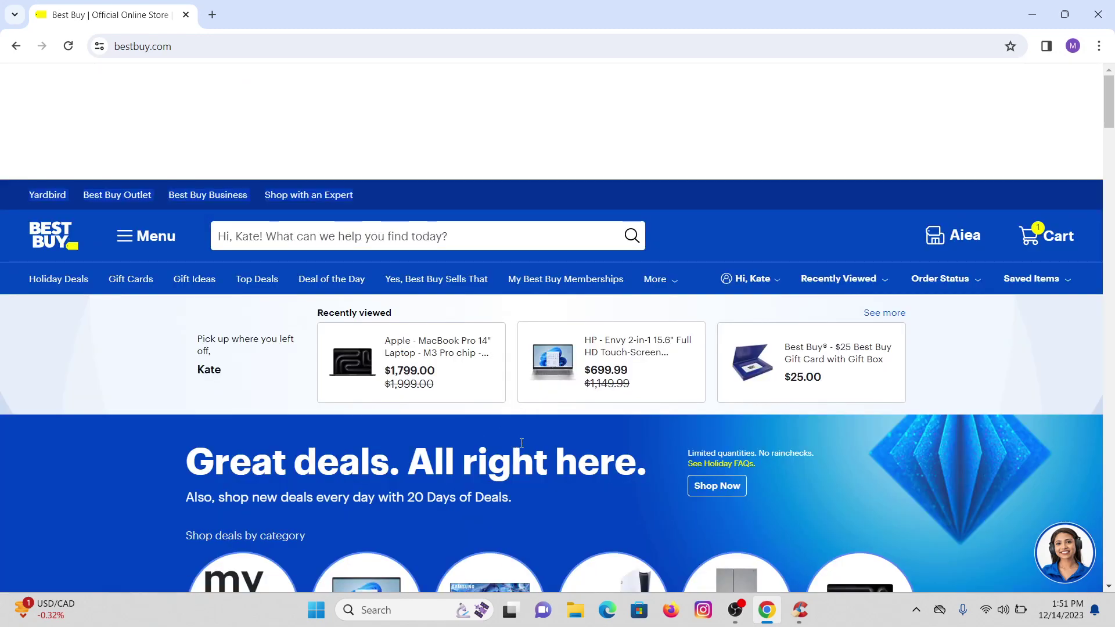
scroll(465, 439, down, 5)
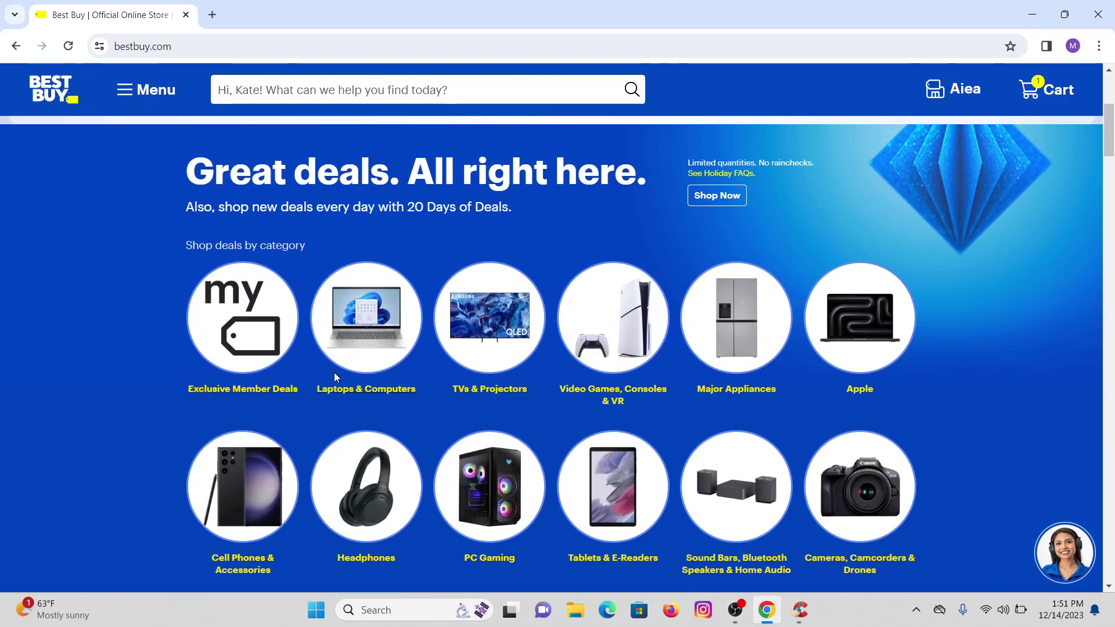
- From Laptops & Computers deals, add the Lenovo Ideapad 3i and HP Envy 2-in-1 to the cart, then view it
click(364, 390)
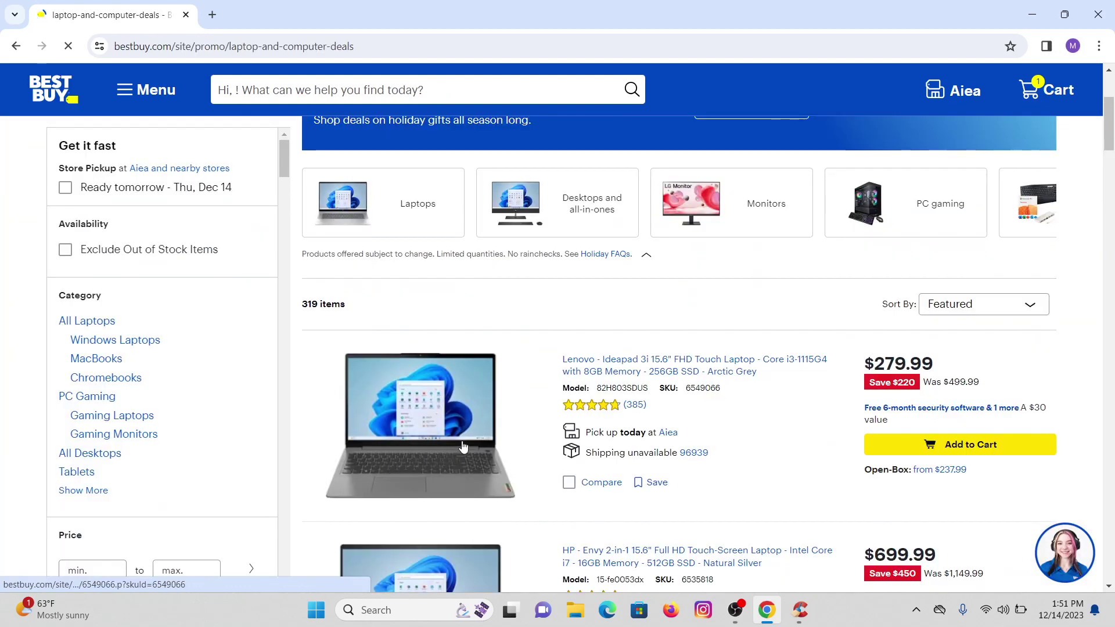
scroll(464, 446, down, 3)
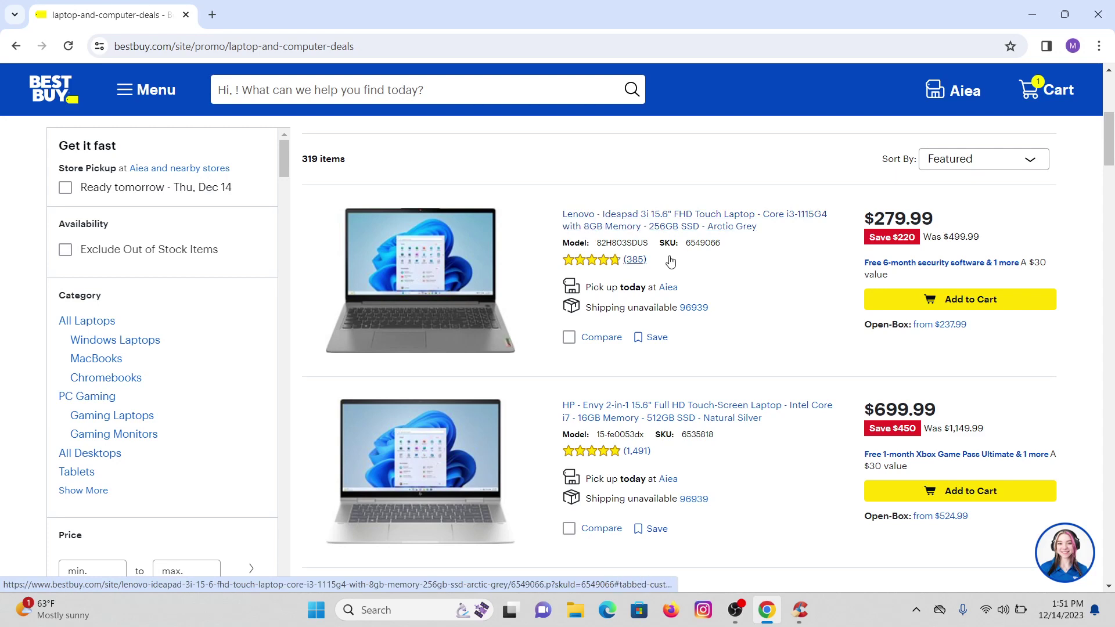
click(914, 310)
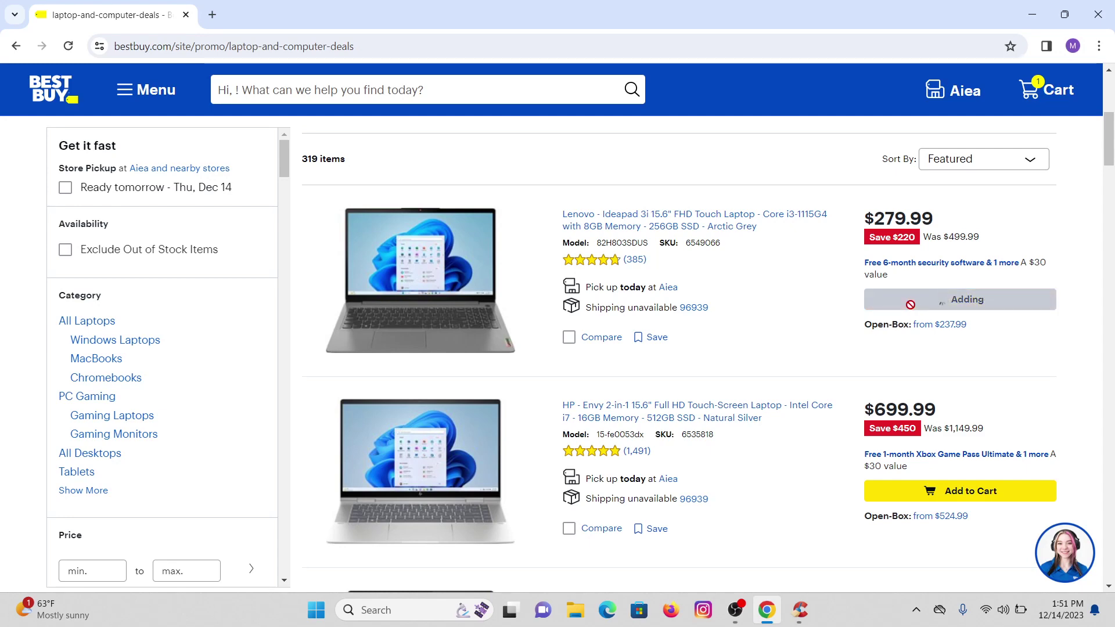
scroll(681, 401, down, 2)
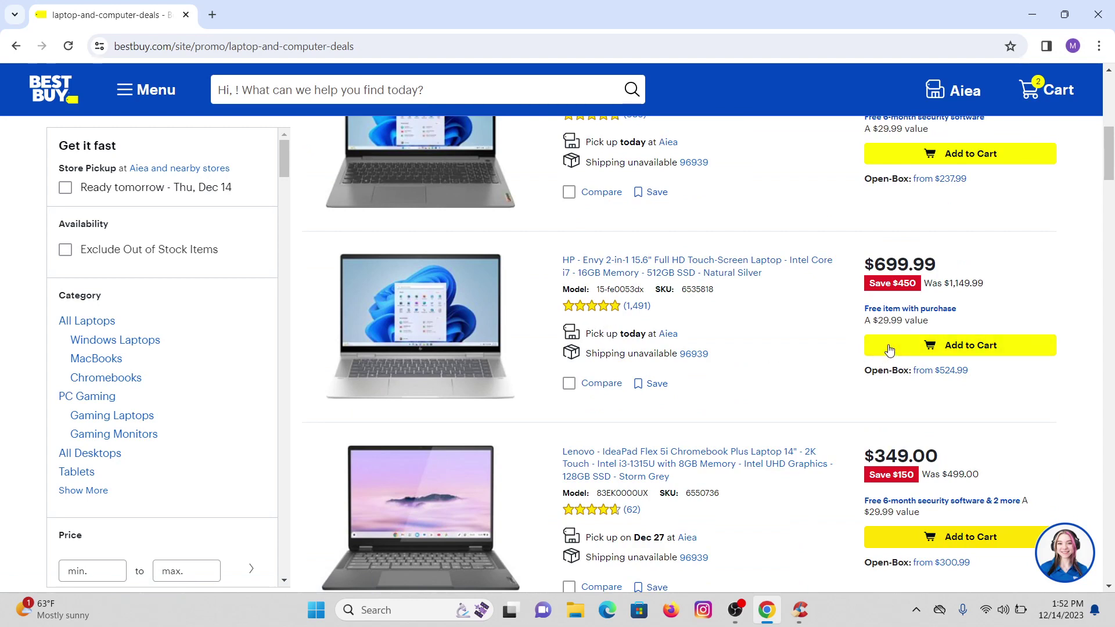
click(889, 349)
scroll(958, 232, up, 6)
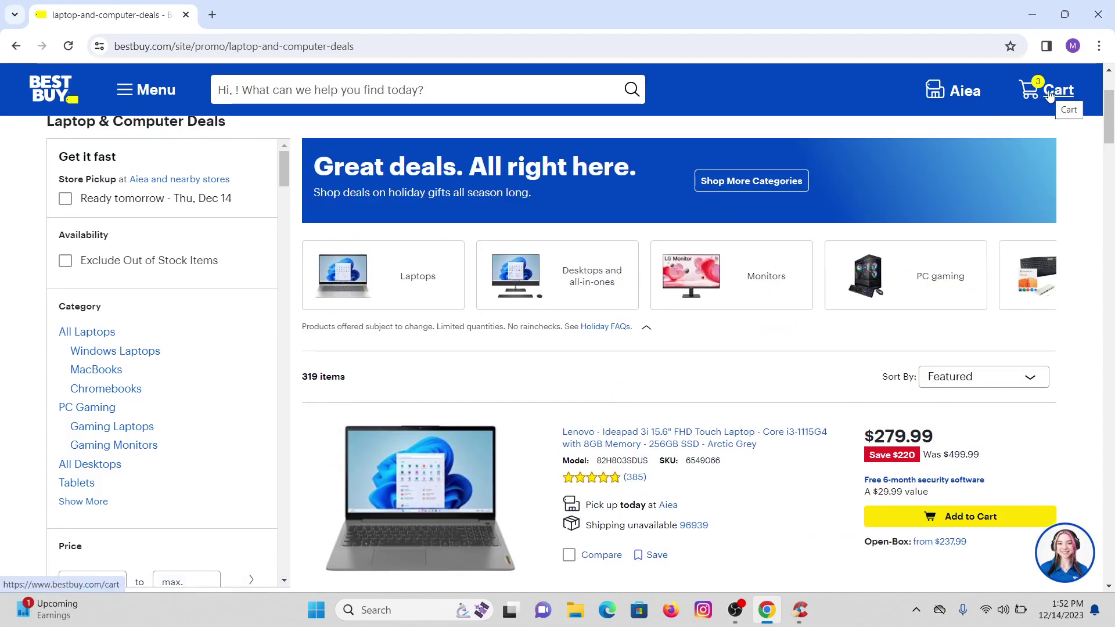
click(1049, 93)
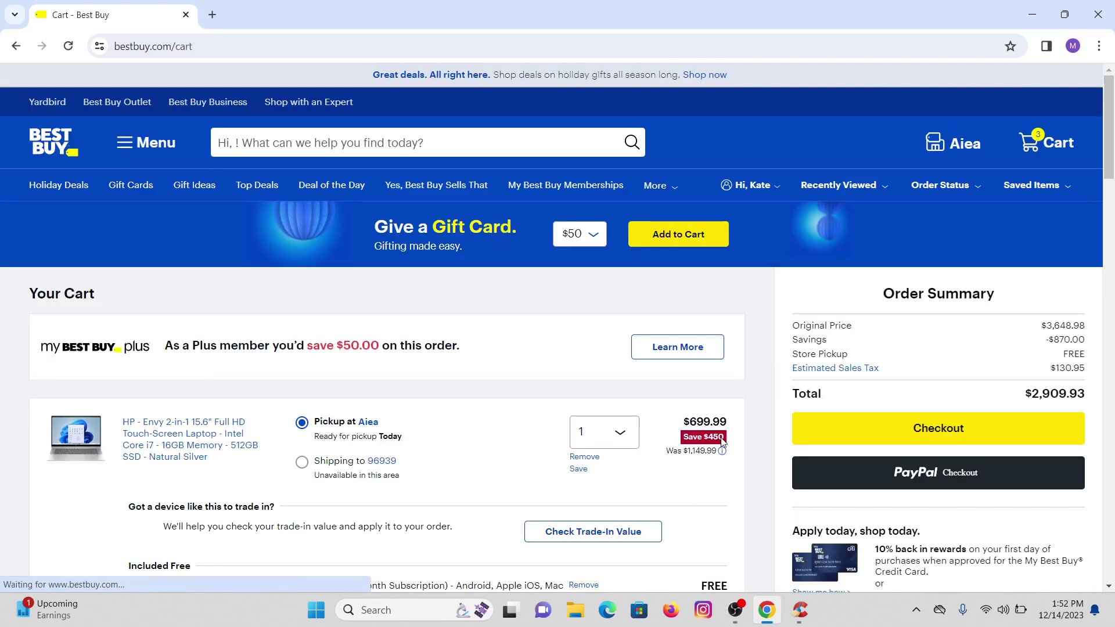
- Review the three cart laptops and the $2,909.93 order total, then start checkout
scroll(708, 430, down, 3)
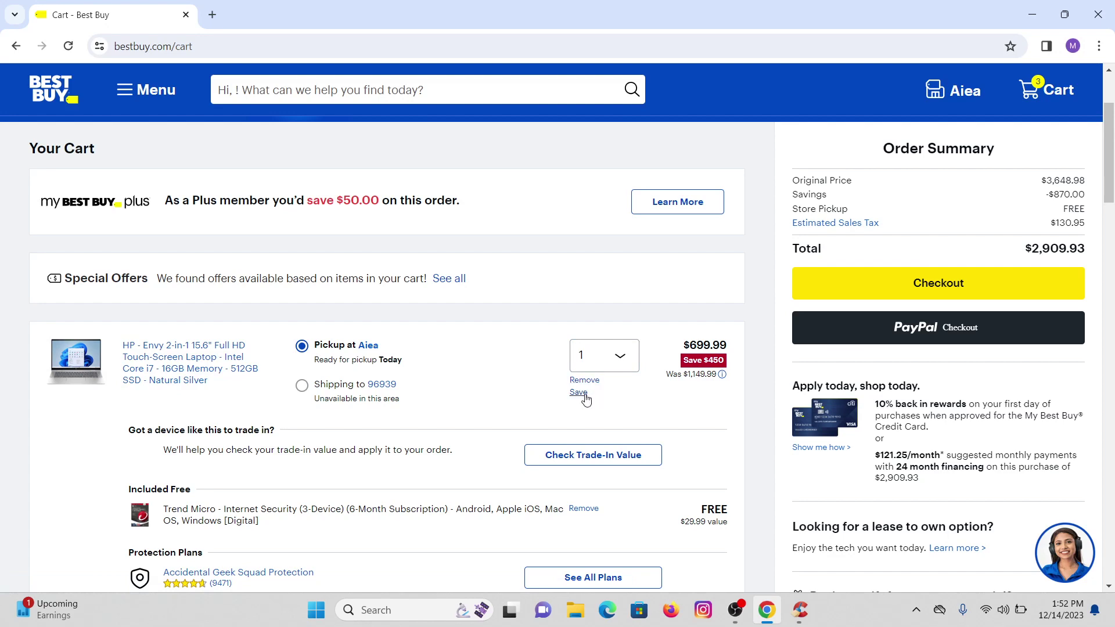
scroll(585, 398, down, 2)
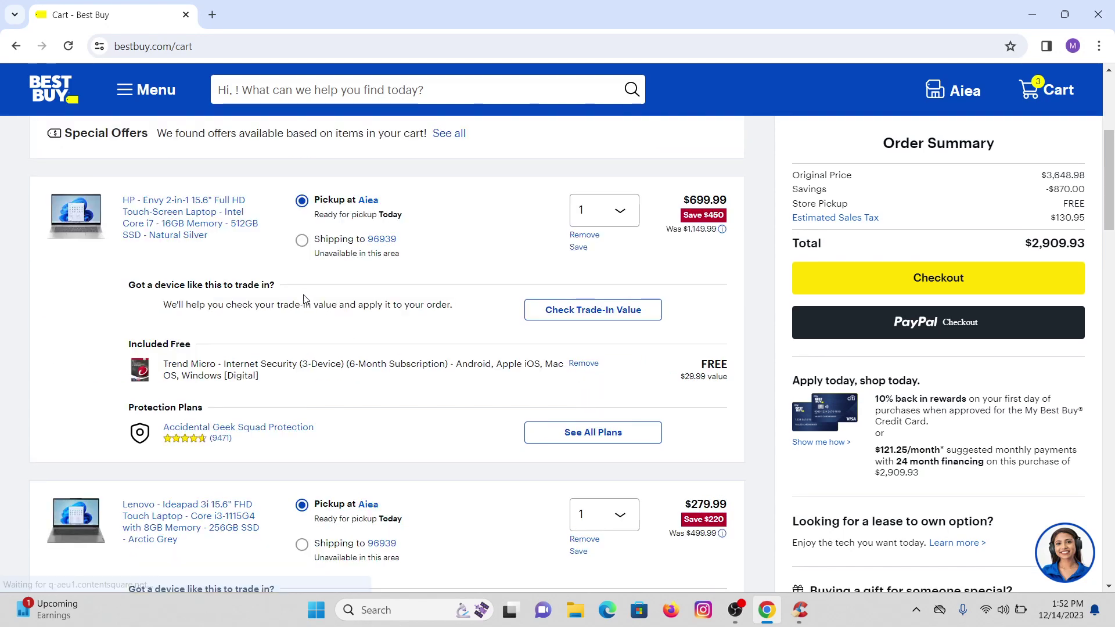
scroll(411, 398, down, 6)
scroll(428, 385, up, 10)
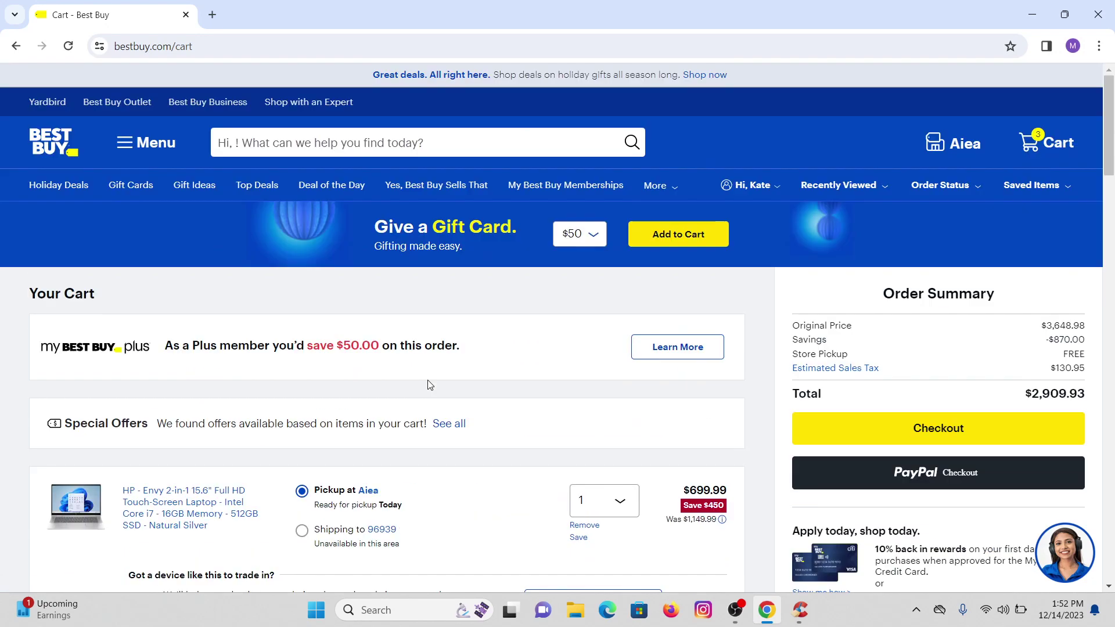
scroll(430, 385, down, 3)
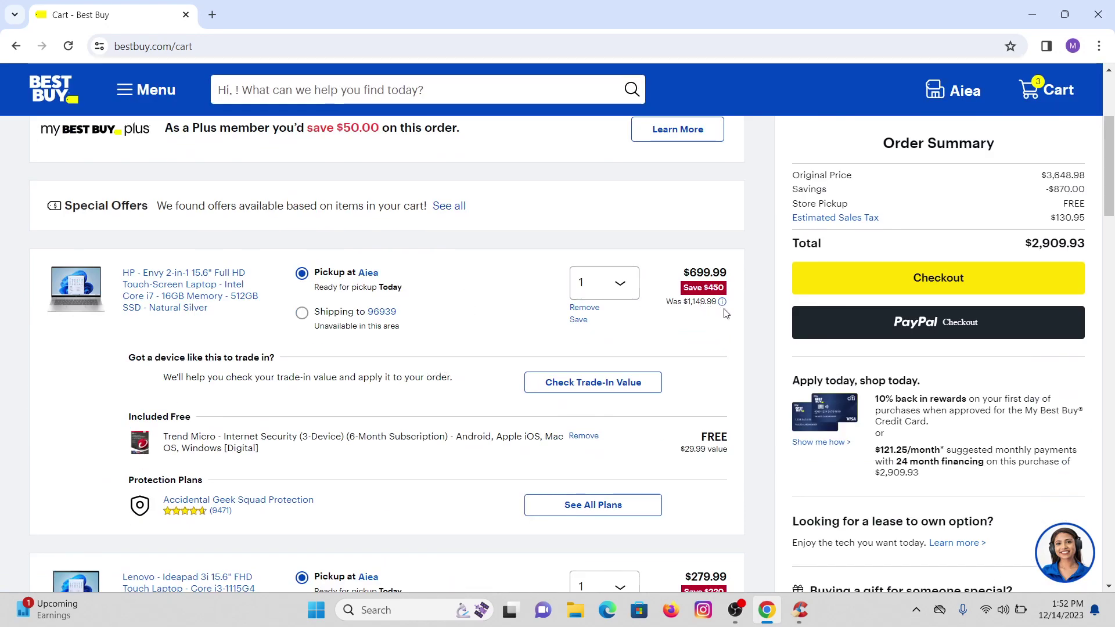
click(840, 289)
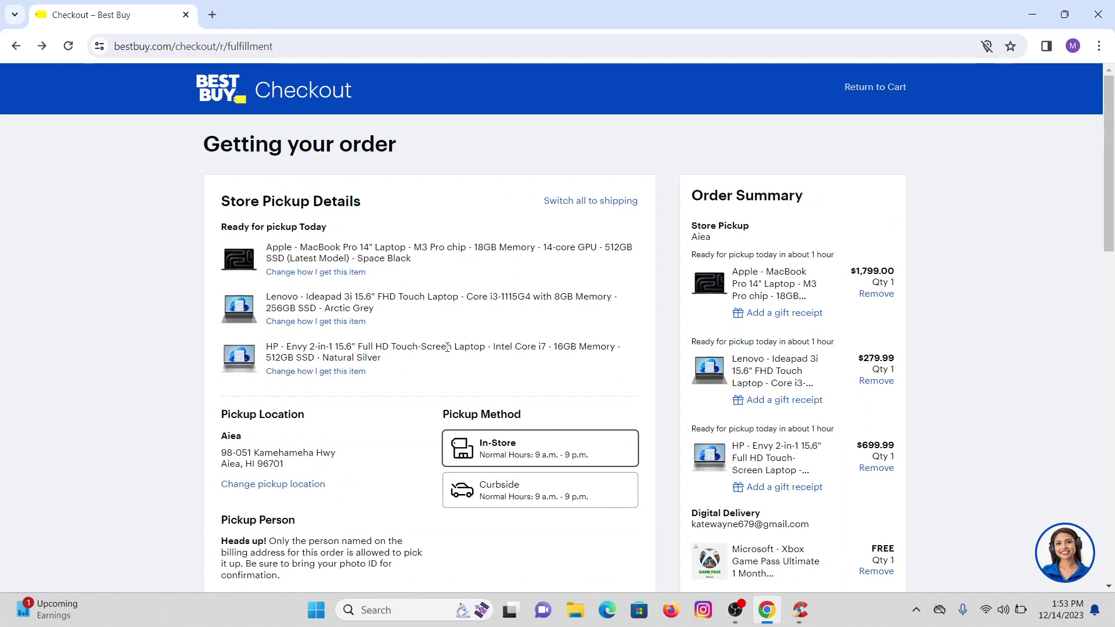
- Select the Contact Information phone number field and continue to Payment Information
scroll(447, 347, down, 4)
scroll(447, 347, down, 12)
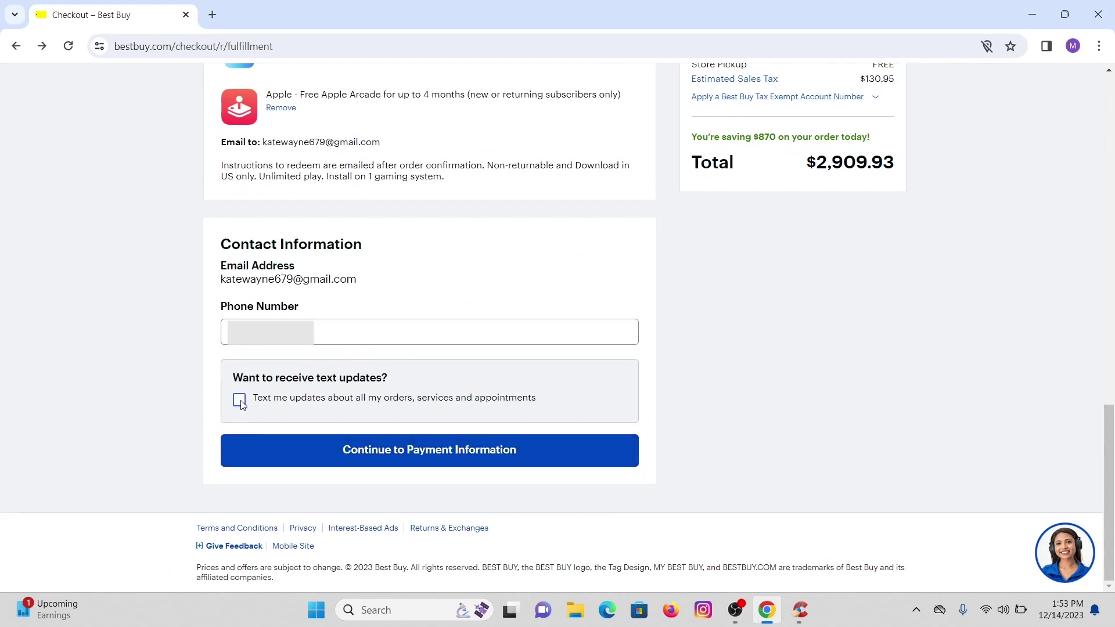
click(308, 345)
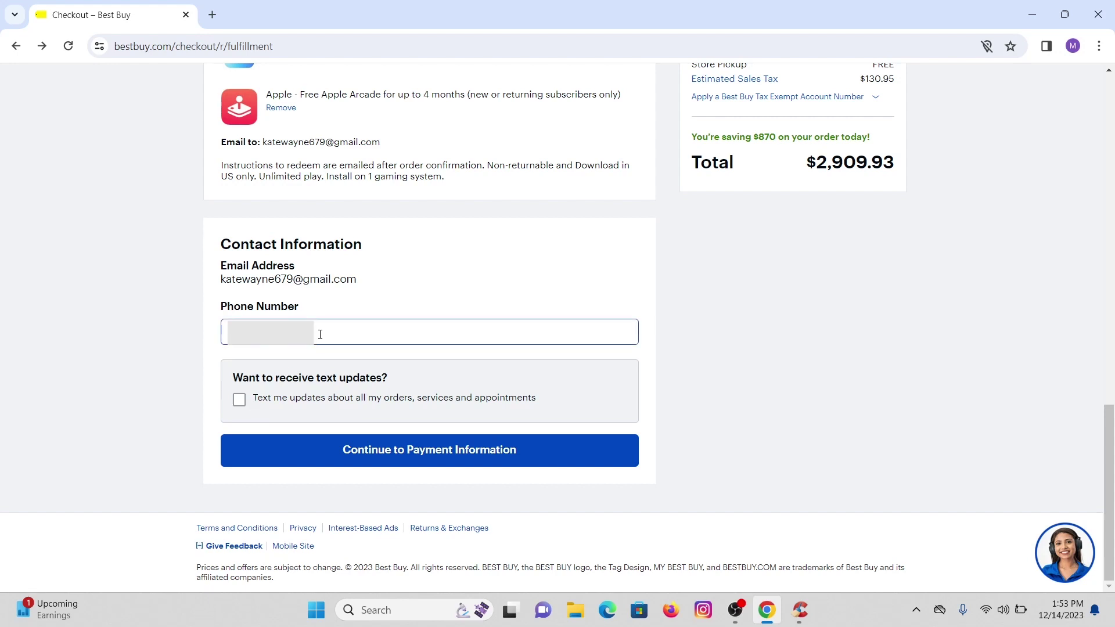
click(378, 456)
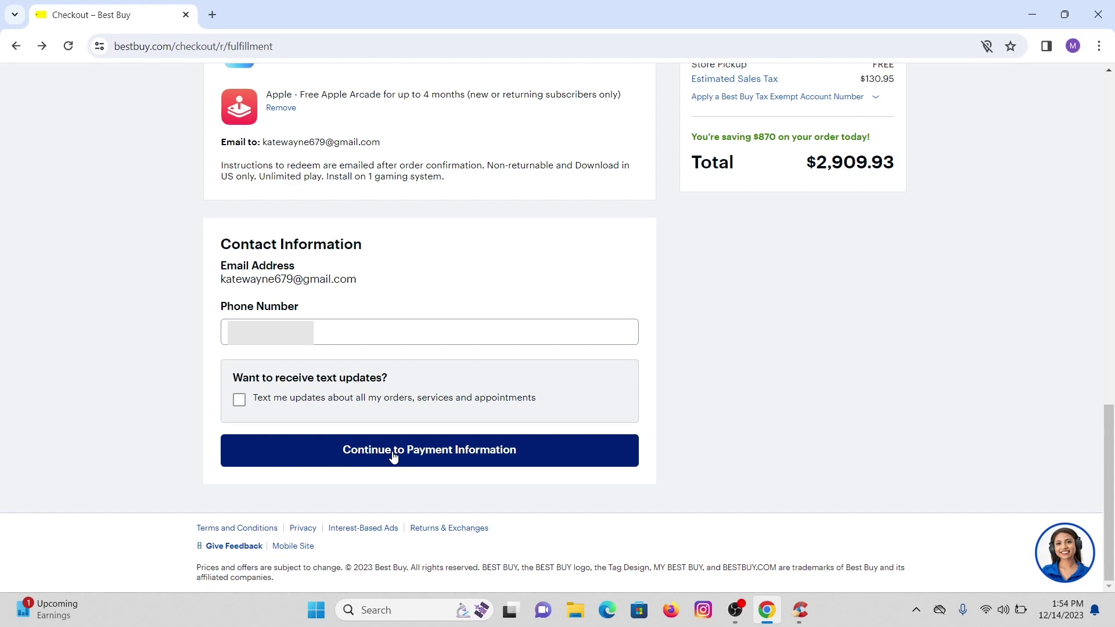
click(393, 457)
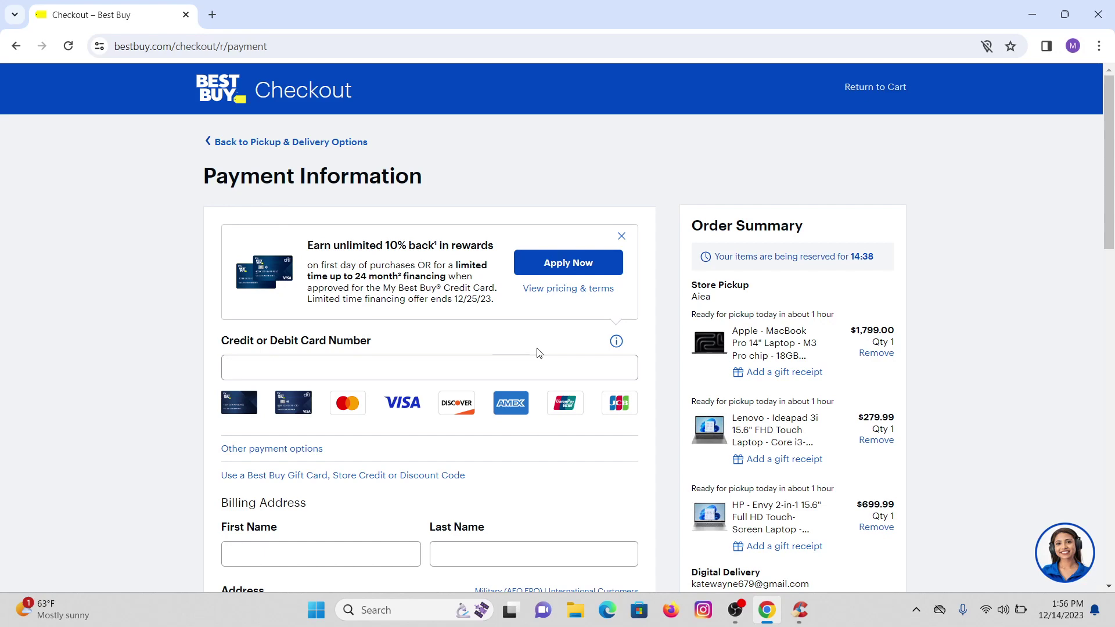
- Select the Credit or Debit Card Number field on the Payment Information page
scroll(538, 353, down, 1)
click(257, 286)
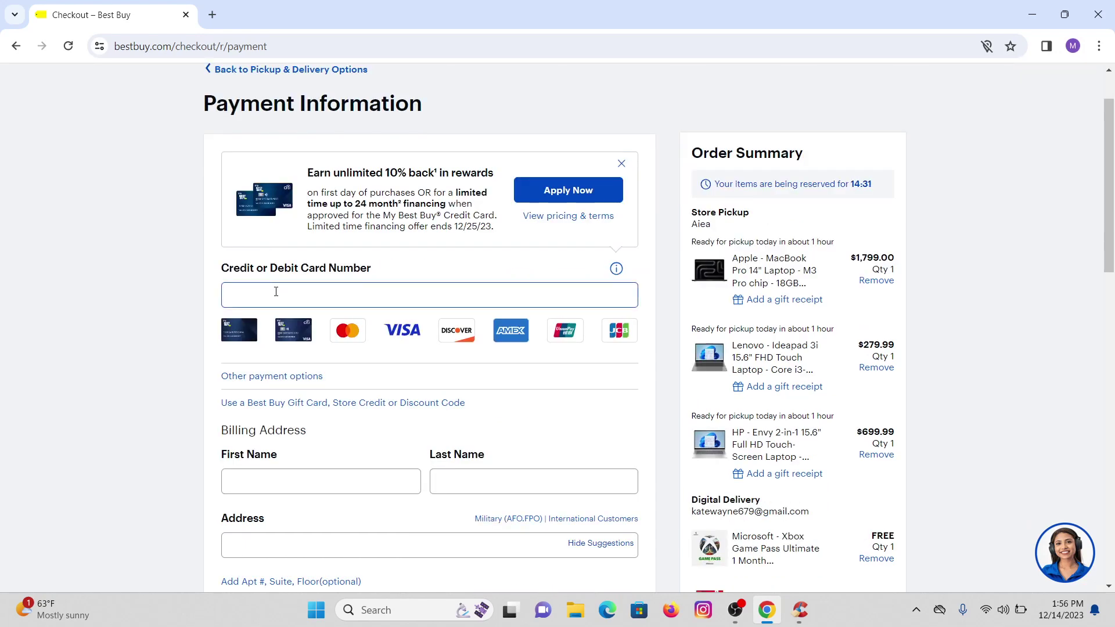
click(276, 292)
scroll(276, 292, down, 2)
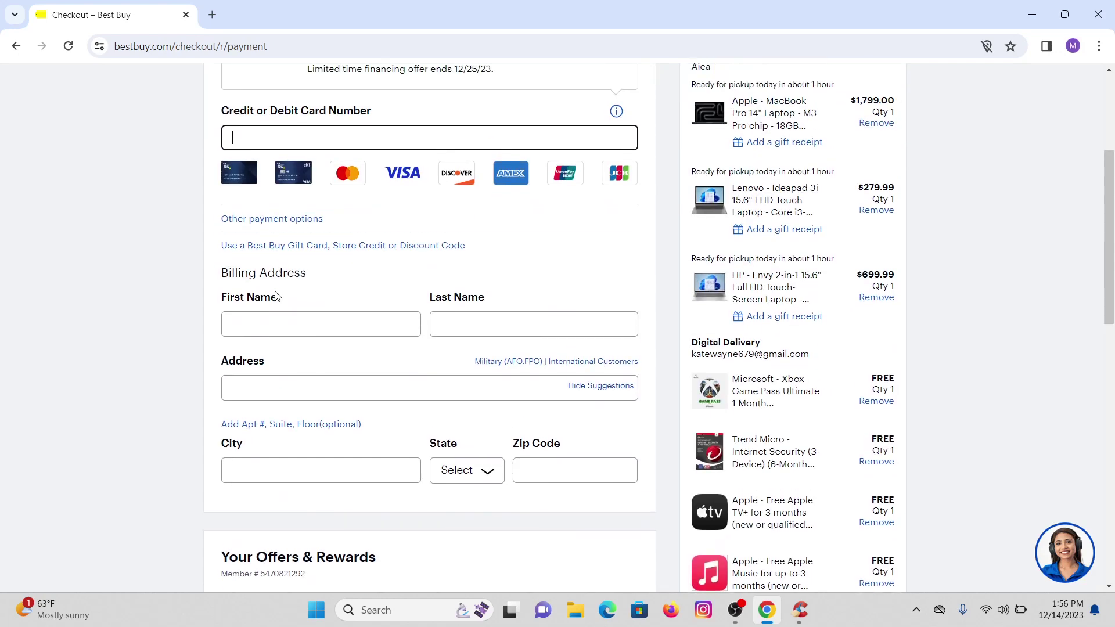
scroll(274, 291, up, 1)
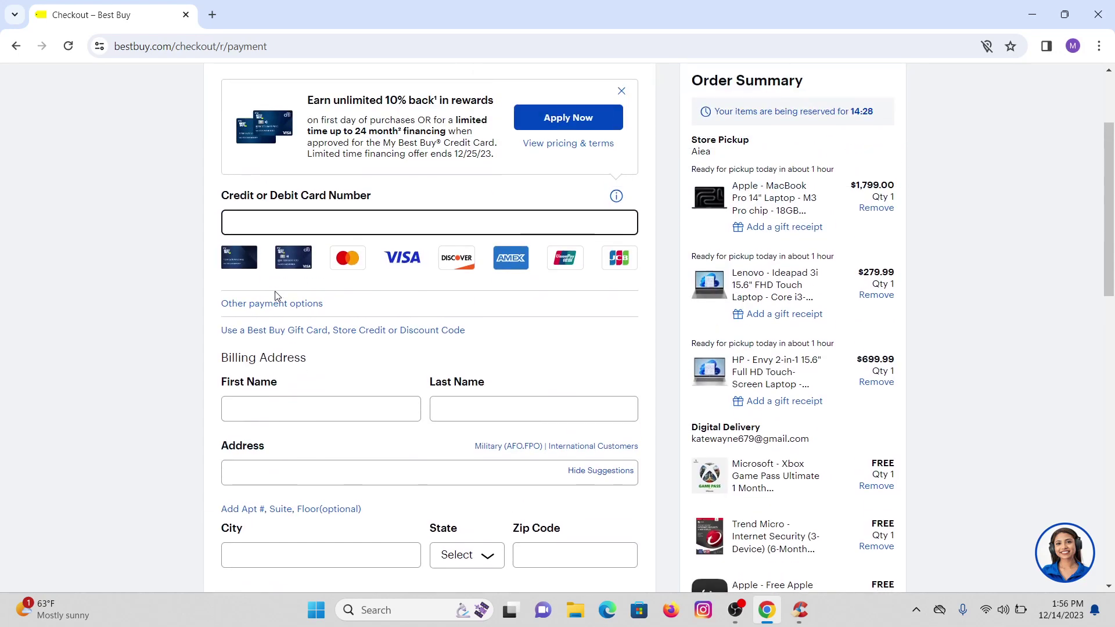
- Expand the 'Use a Best Buy Gift Card, Store Credit or Discount Code' entry field
click(302, 336)
click(302, 345)
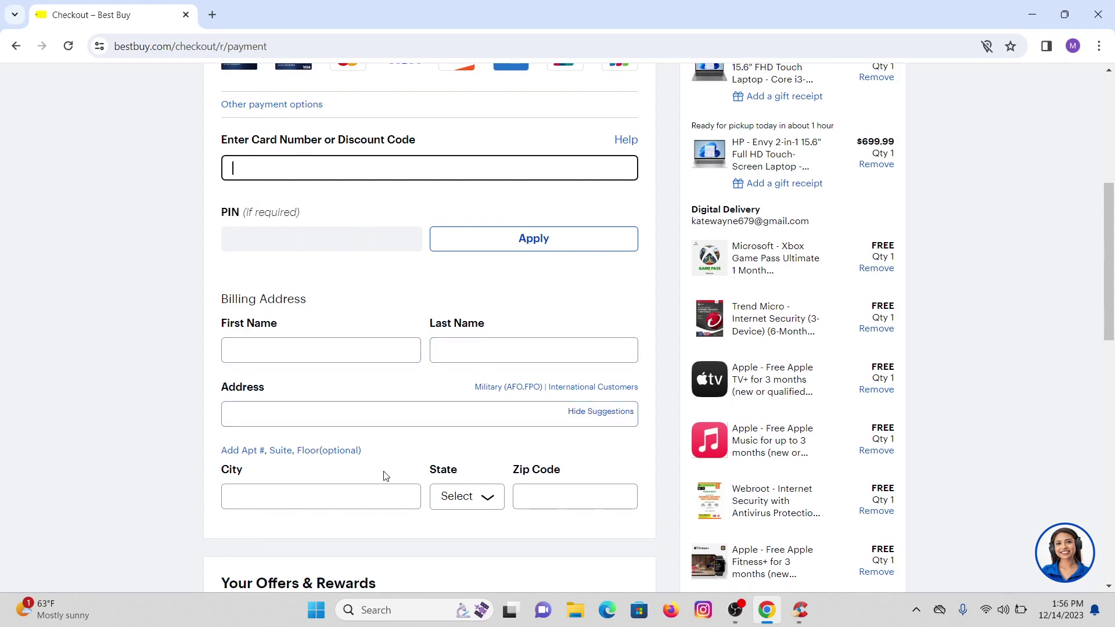
scroll(354, 377, down, 1)
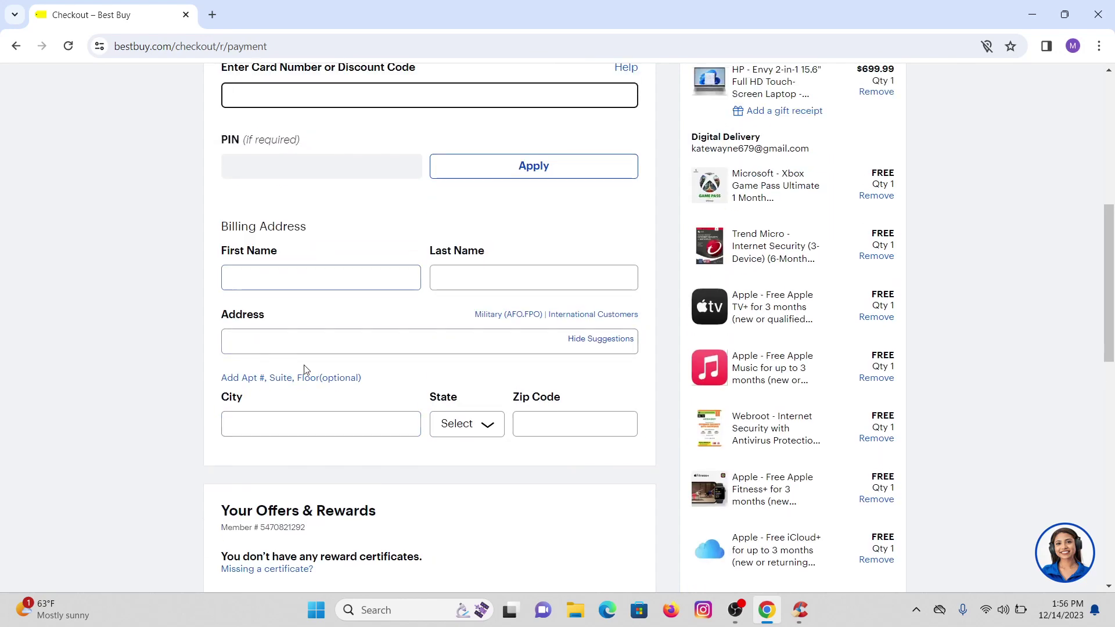
scroll(305, 369, up, 3)
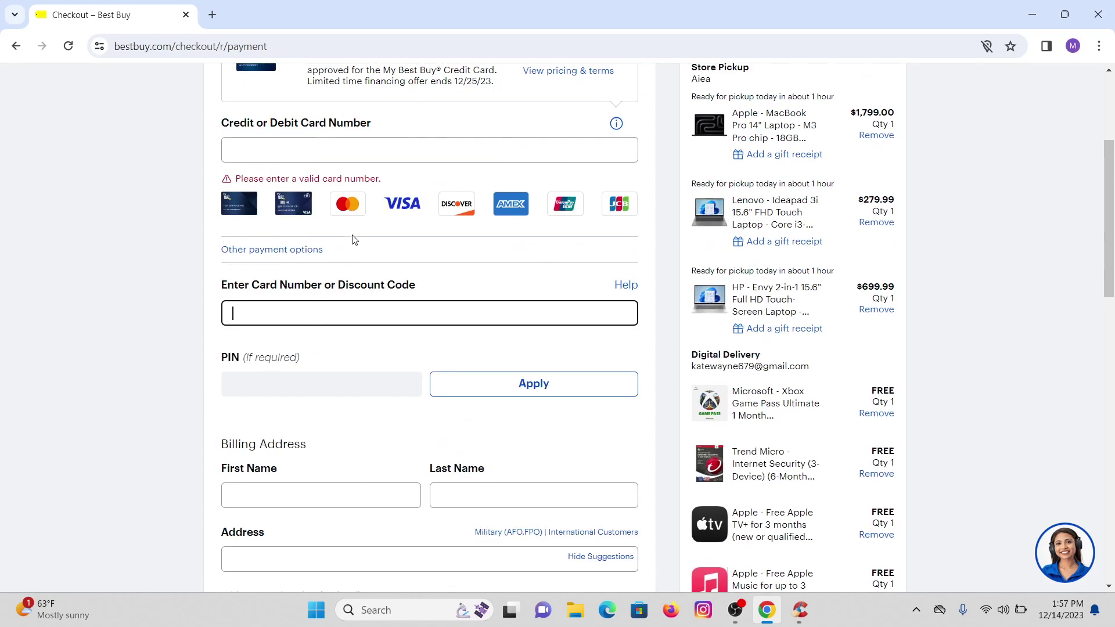